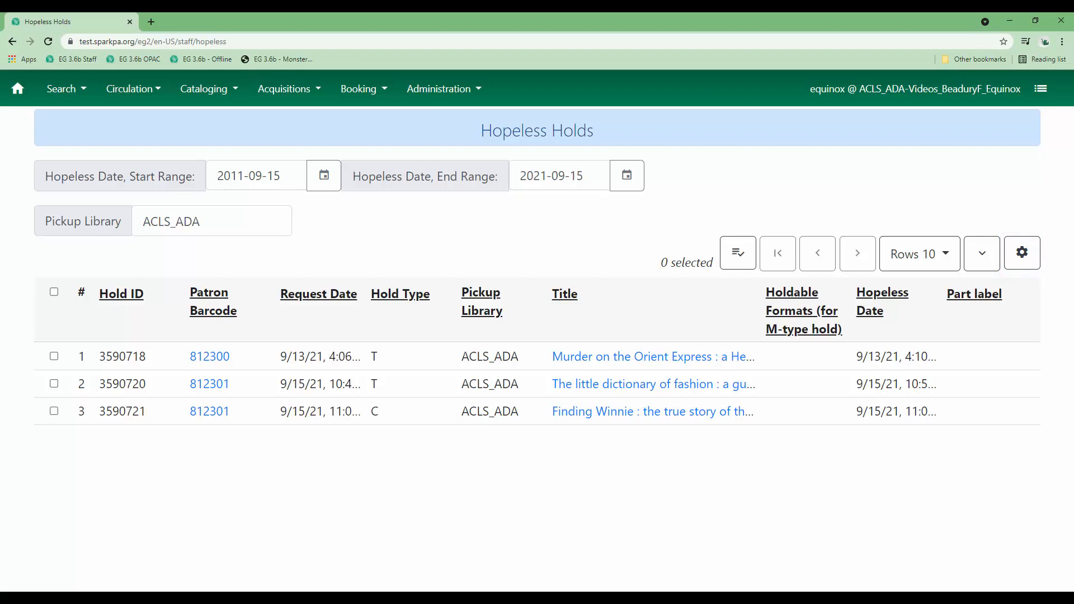
Review the hold, item and patron actions available for the Hopeless Holds list.
left_click(739, 255)
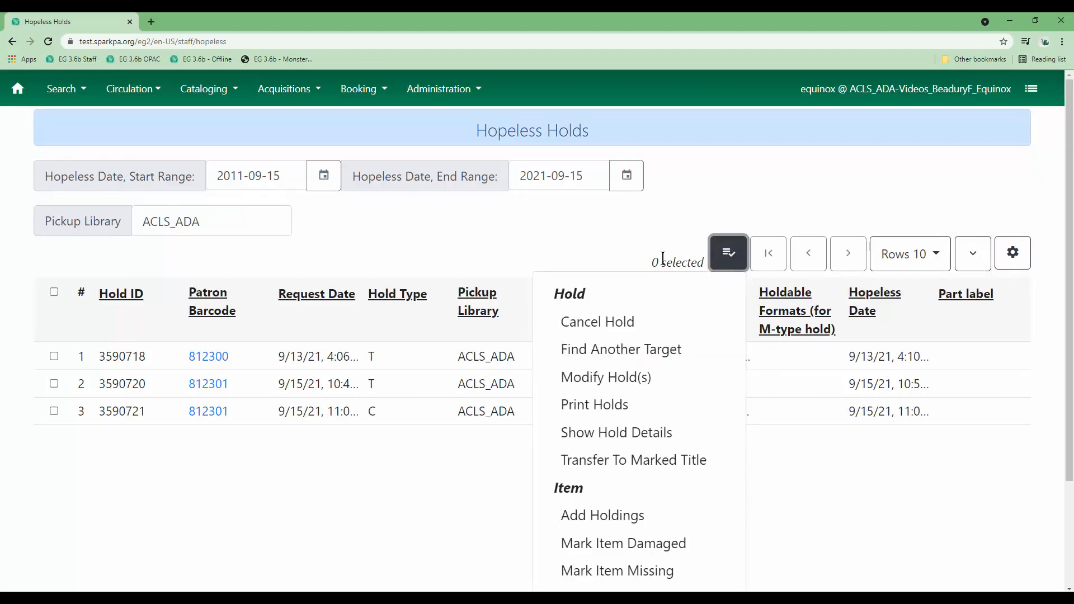
scroll(662, 258, "down", 1)
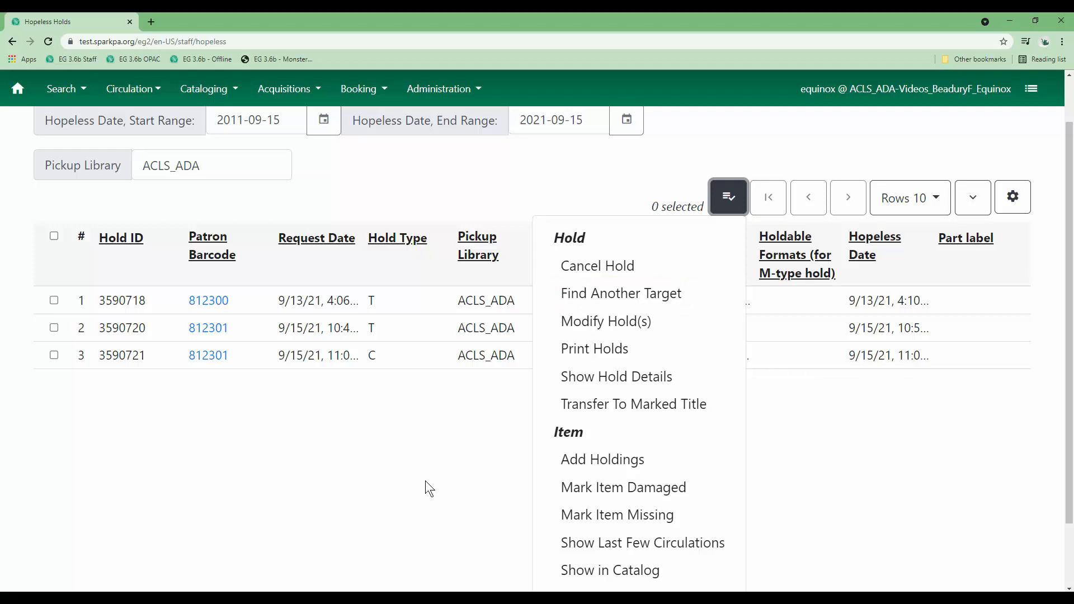
scroll(425, 481, "down", 2)
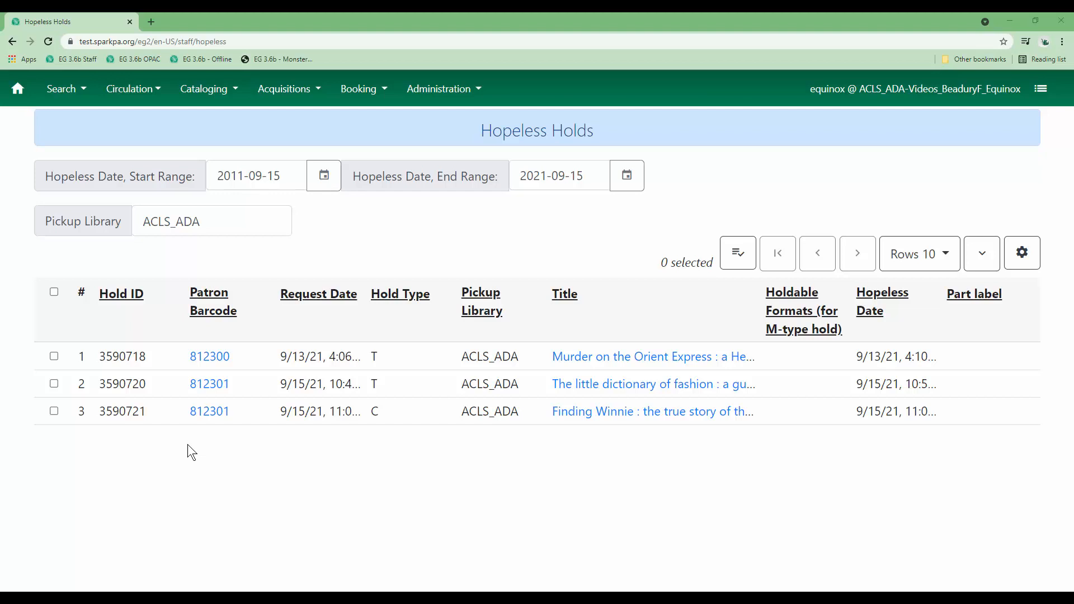
Retrieve the patron who holds "The little dictionary of fashion" and review the patron's account and contact details.
left_click(54, 384)
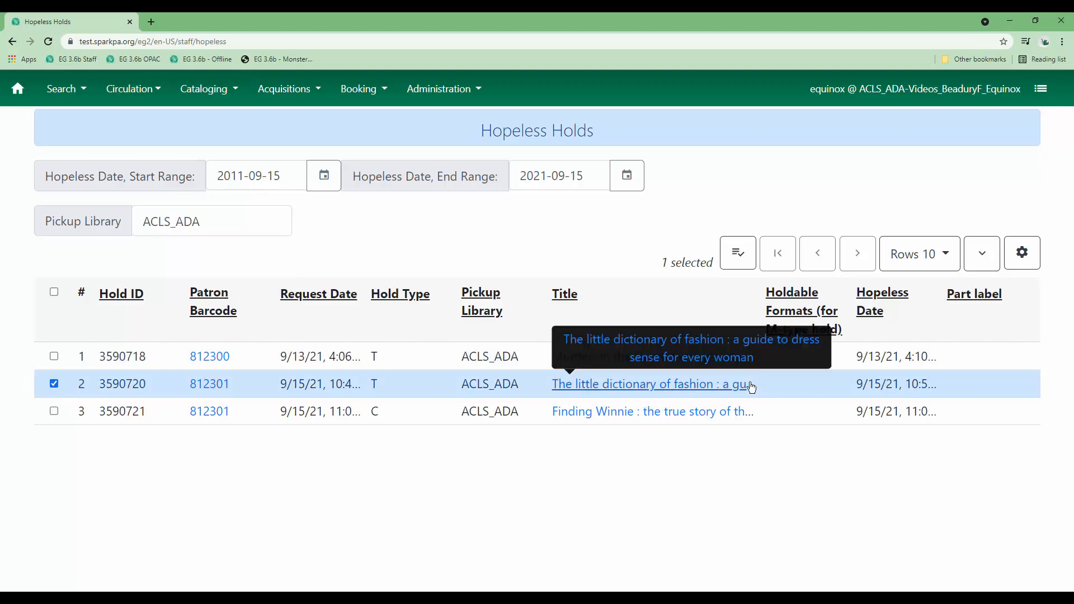
right_click(800, 384)
scroll(805, 486, "down", 3)
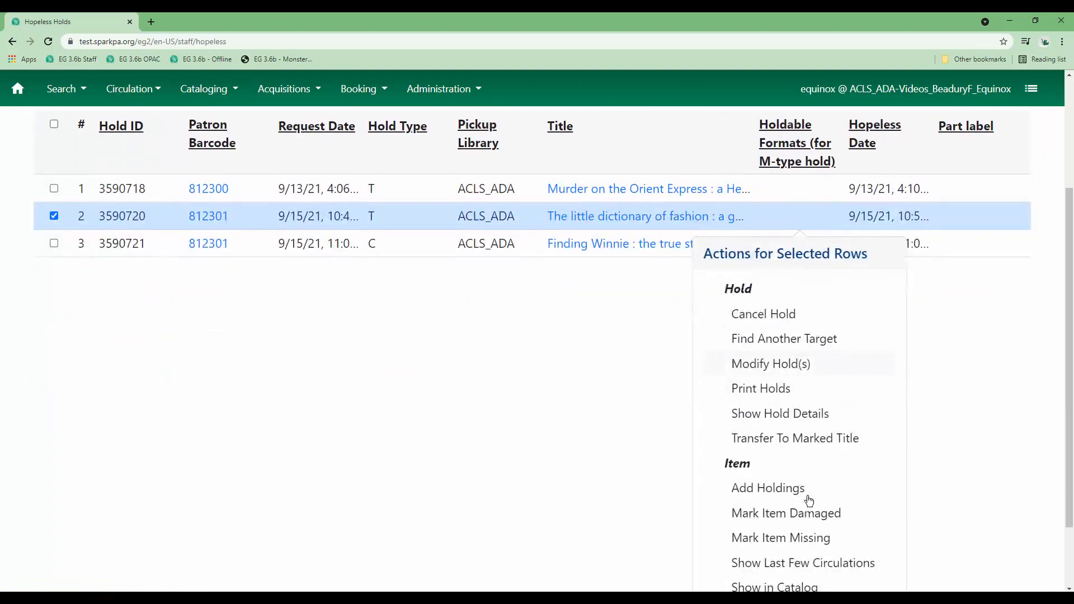
scroll(808, 497, "down", 2)
left_click(788, 577)
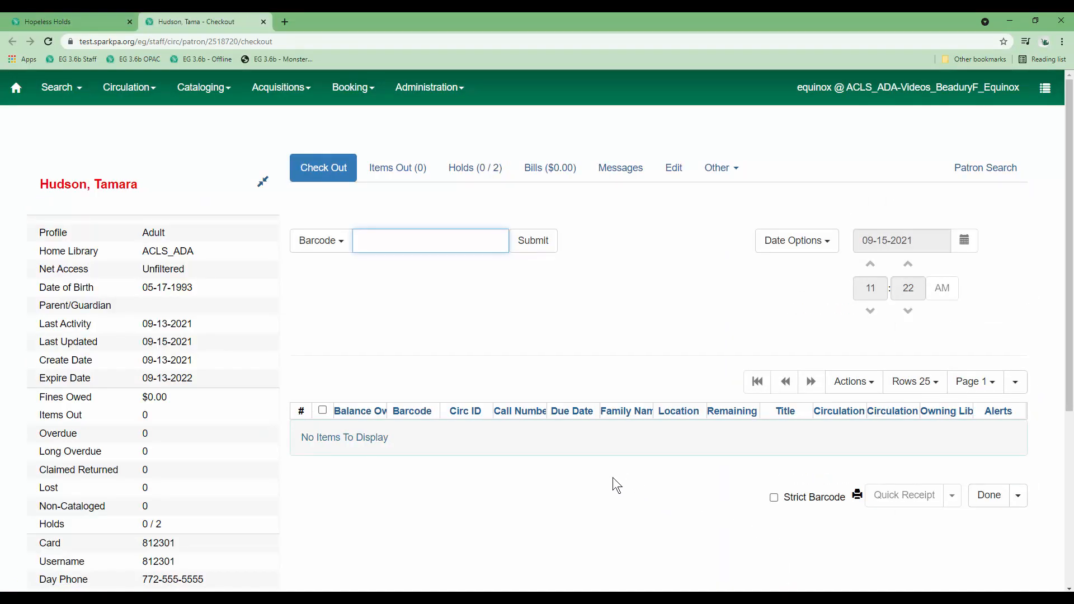
scroll(255, 459, "down", 2)
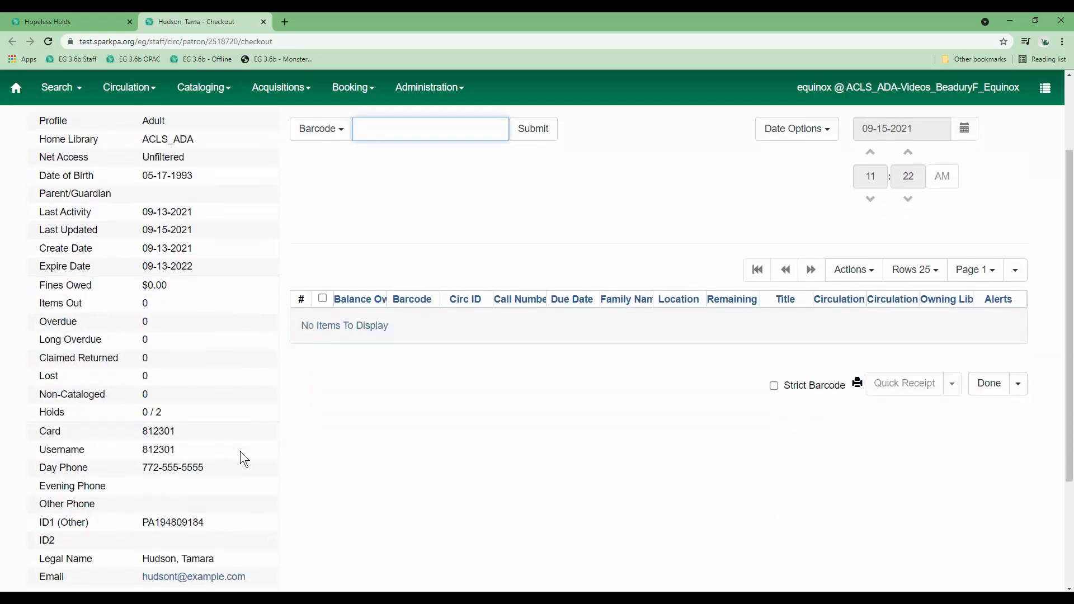
scroll(258, 403, "up", 2)
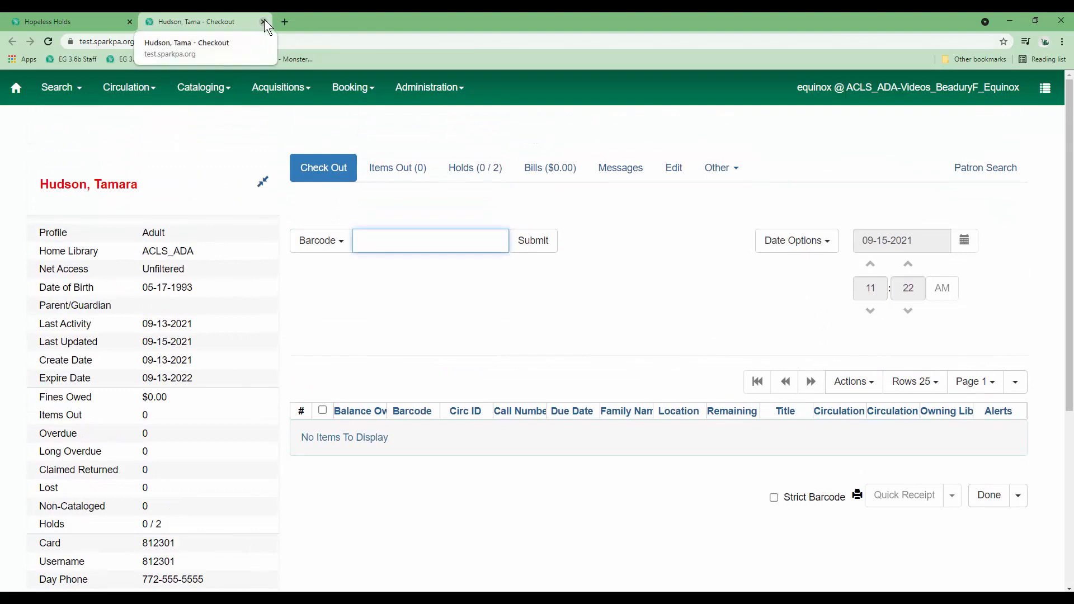
Leave the patron record and reopen the Hopeless Holds list from Local Administration.
left_click(130, 21)
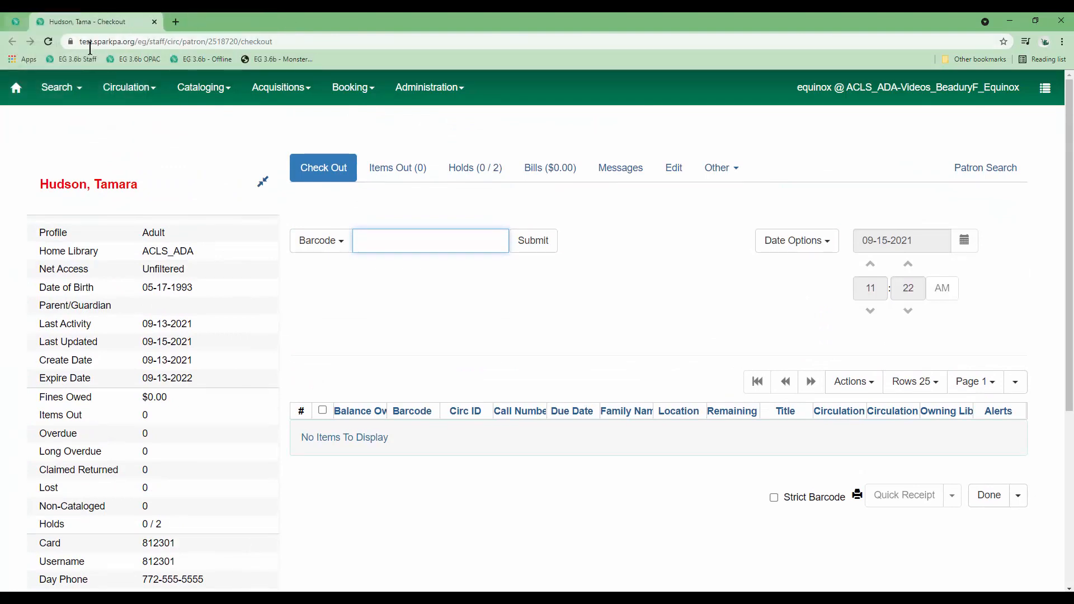
left_click(16, 88)
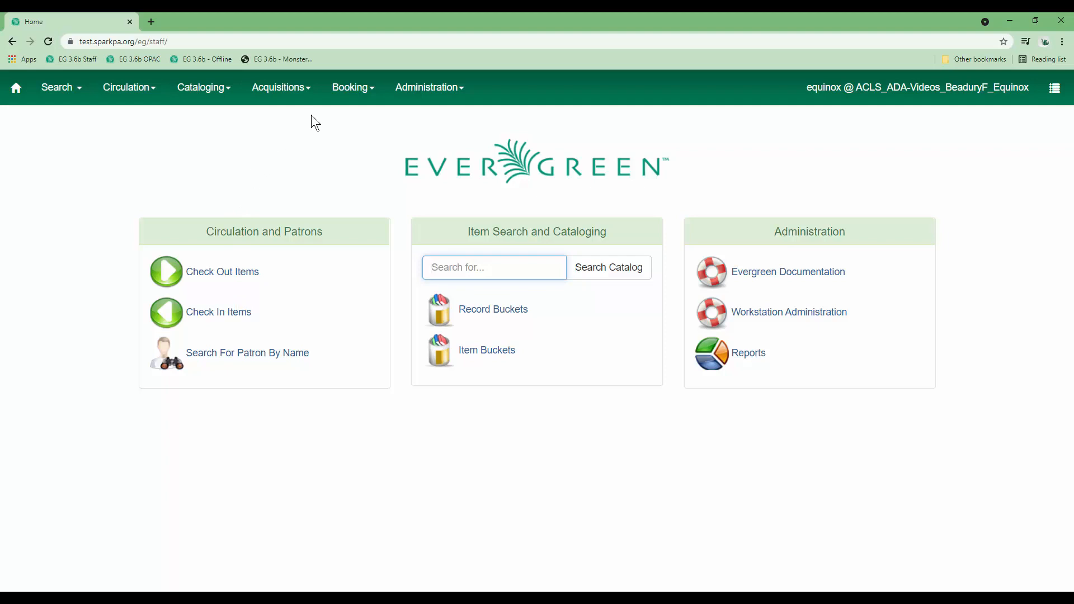
left_click(404, 90)
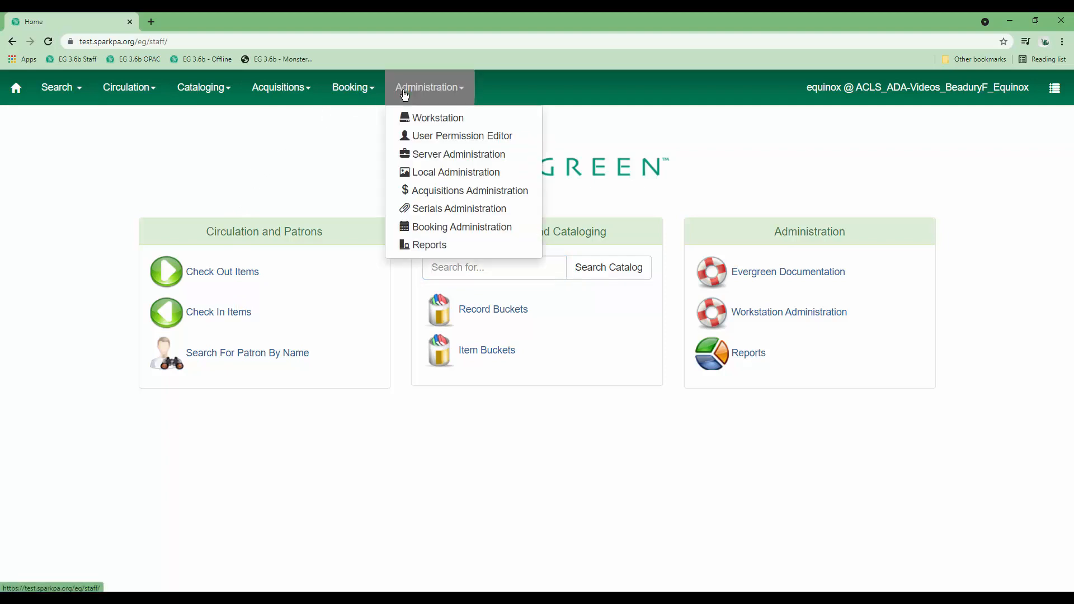
left_click(417, 172)
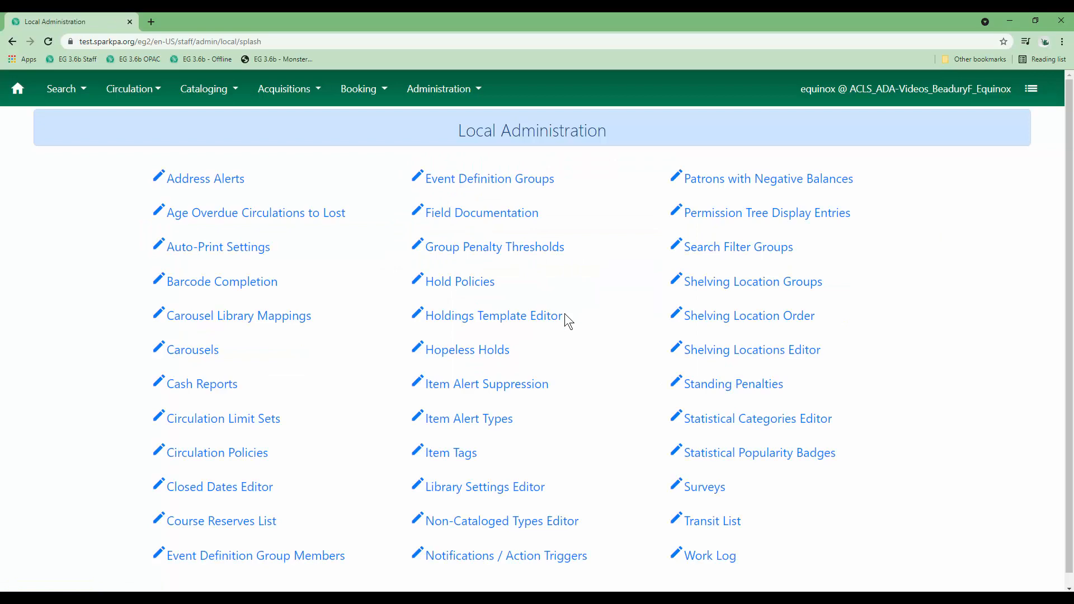
left_click(467, 349)
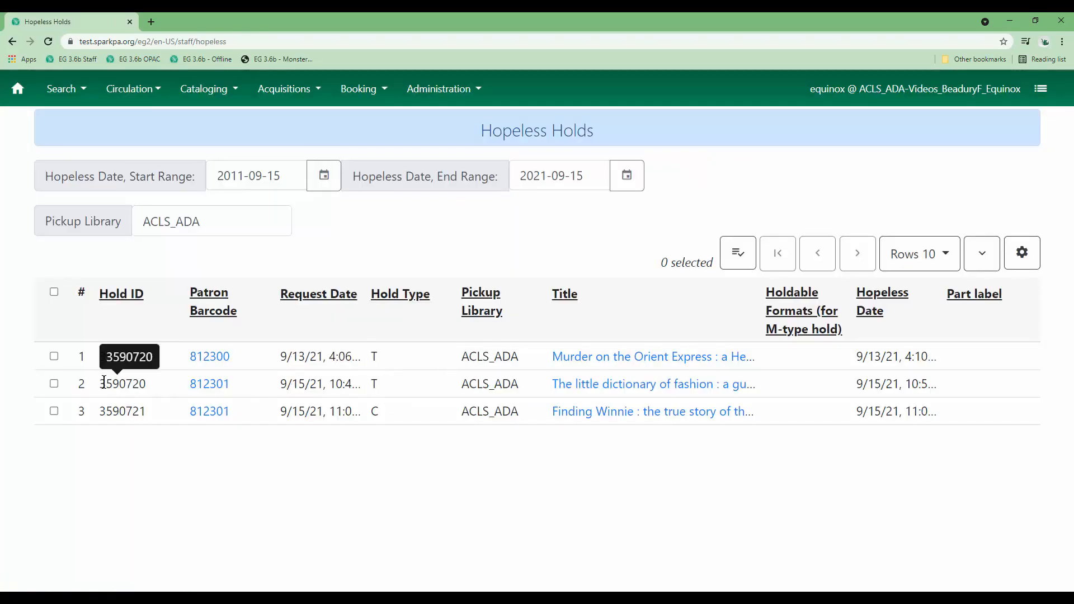
Cancel the hold on "The little dictionary of fashion" with the cancel reason Patron via phone.
left_click(54, 385)
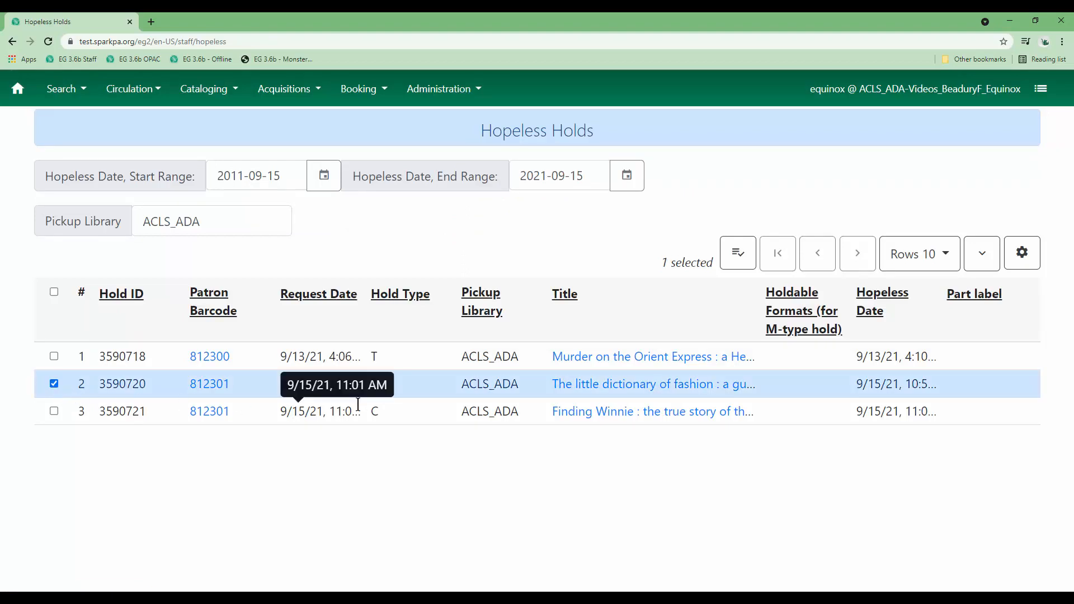
right_click(424, 381)
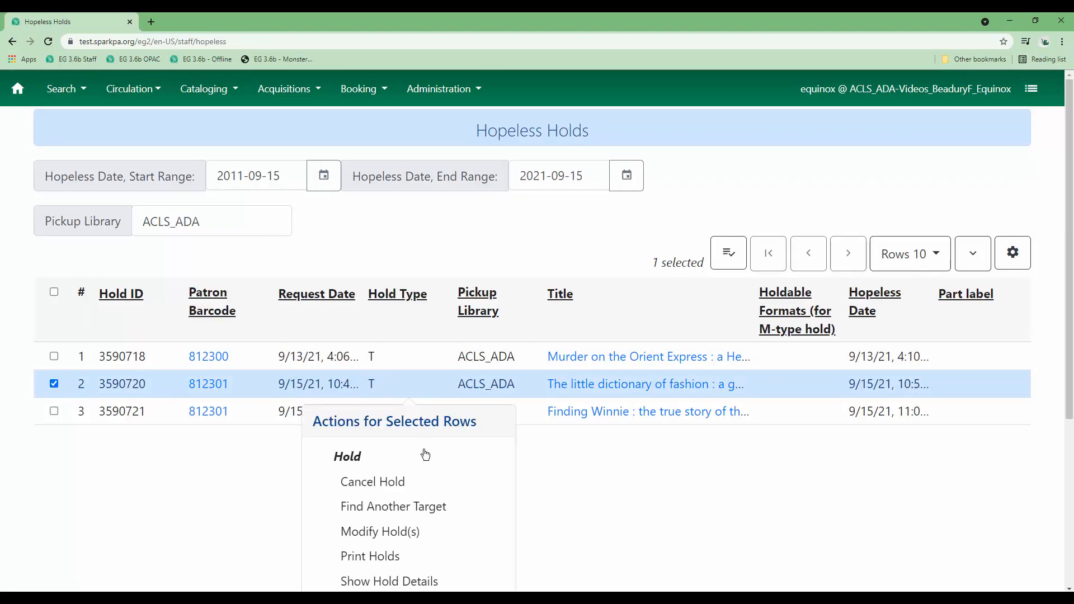
left_click(407, 484)
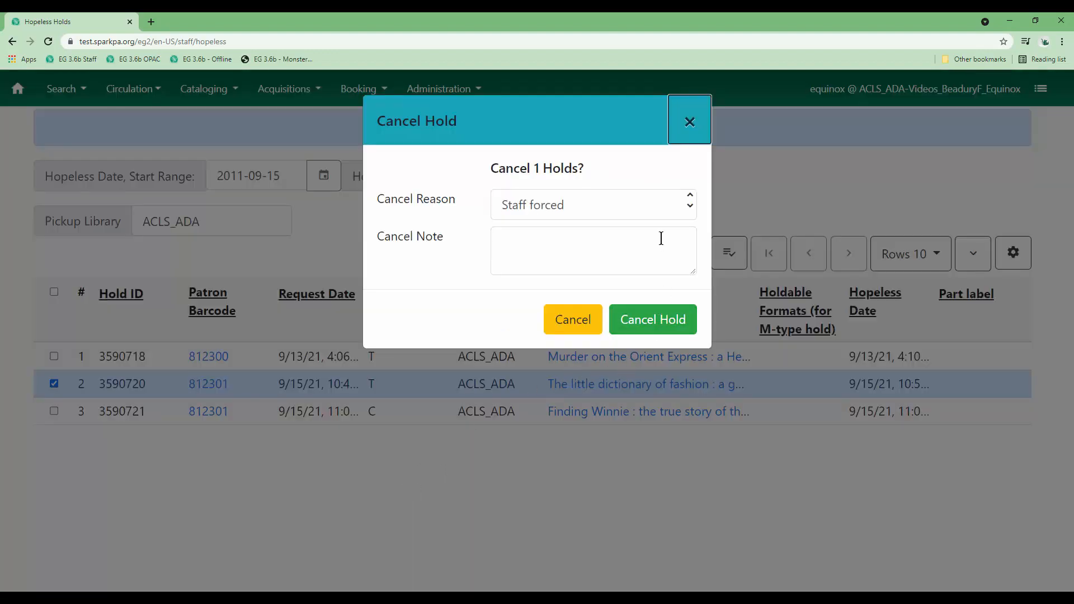
left_click(684, 200)
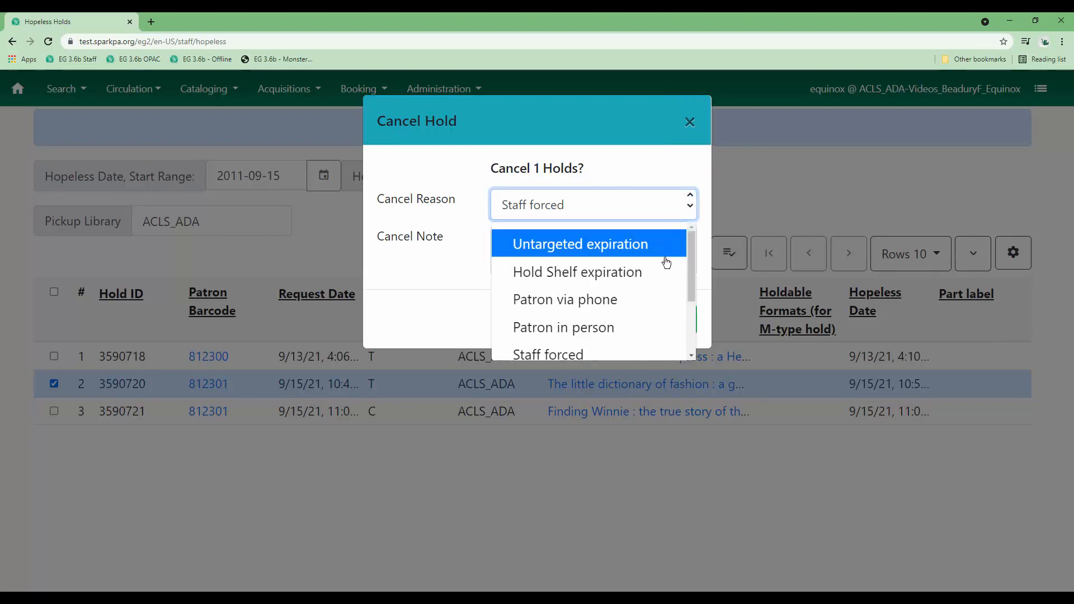
left_click(656, 299)
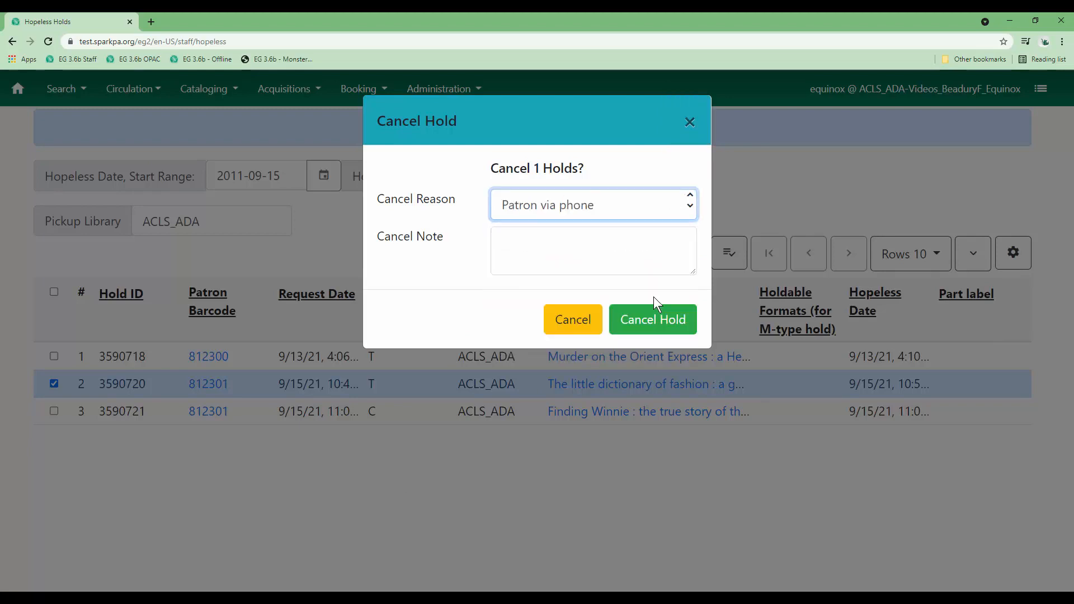
left_click(637, 321)
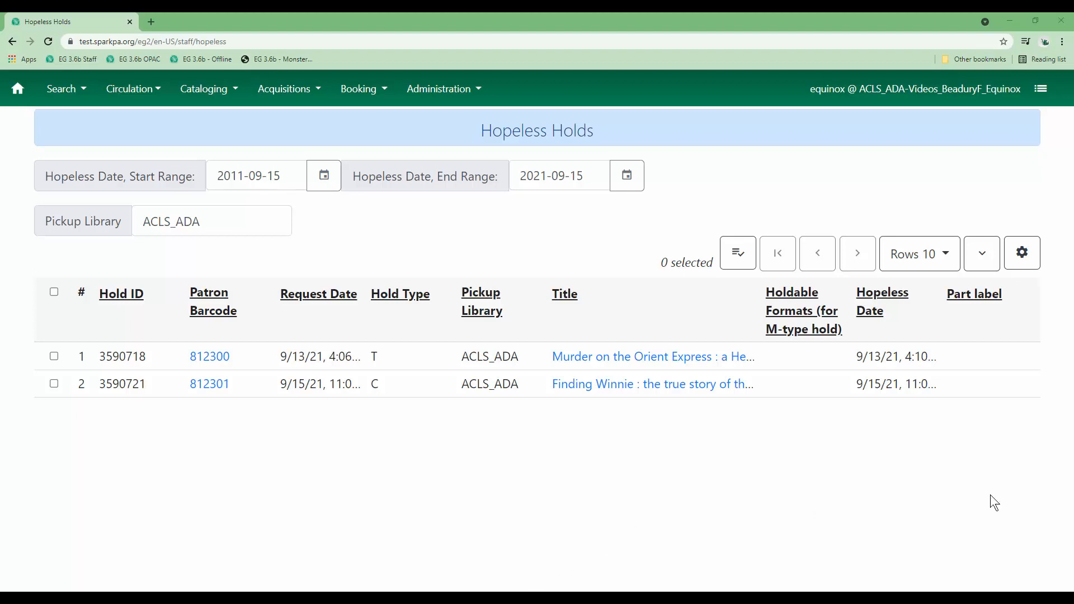
Search the staff catalog by title for "murder on the orient express".
left_click(77, 91)
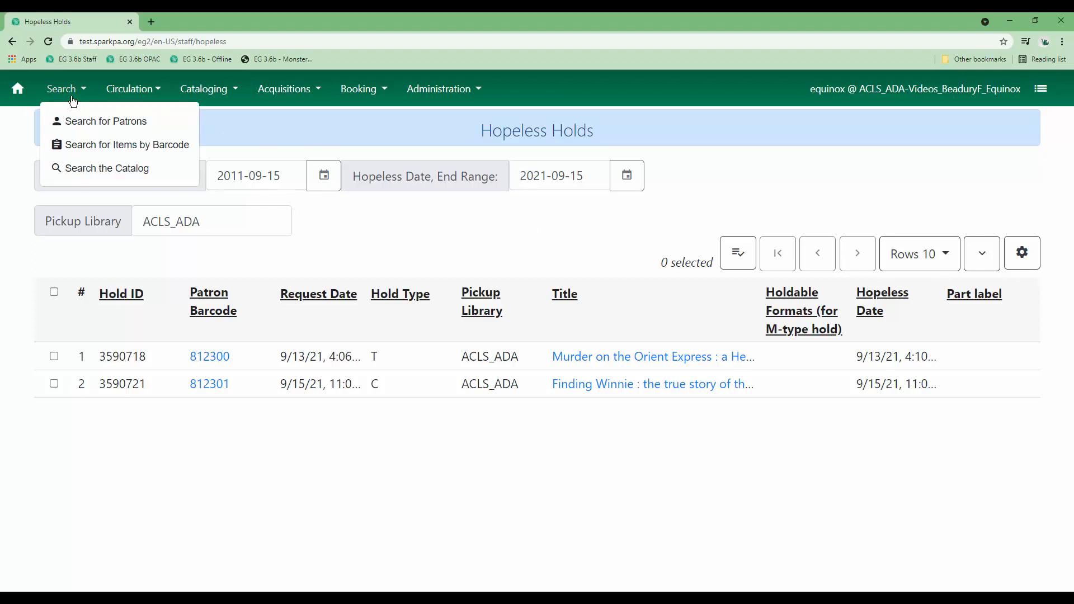
left_click(90, 171)
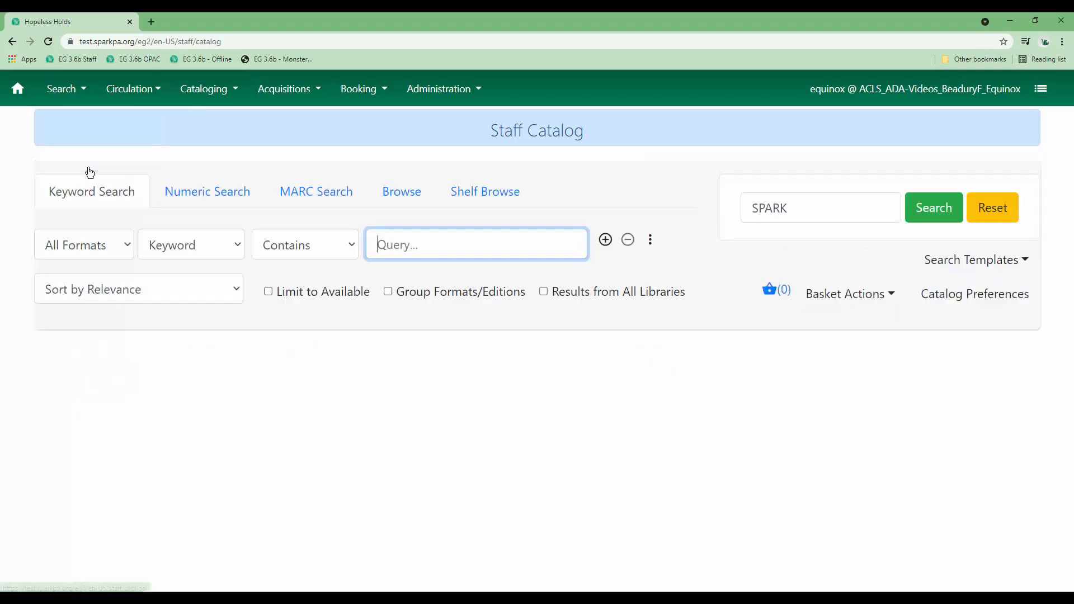
left_click(203, 261)
left_click(202, 286)
left_click(414, 254)
type("murder on the")
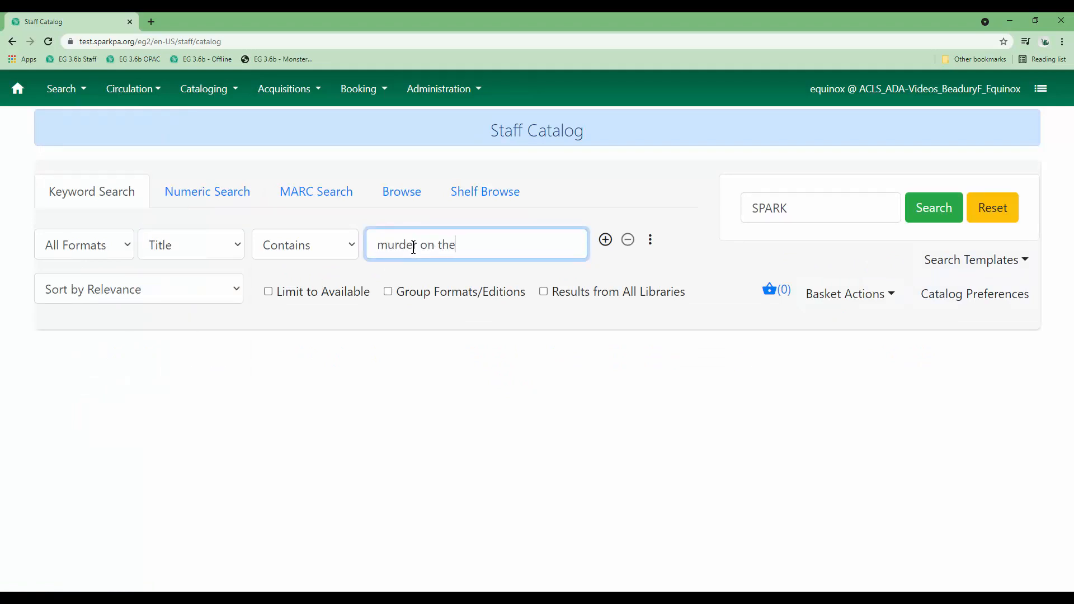
type(" orient express")
key("Return")
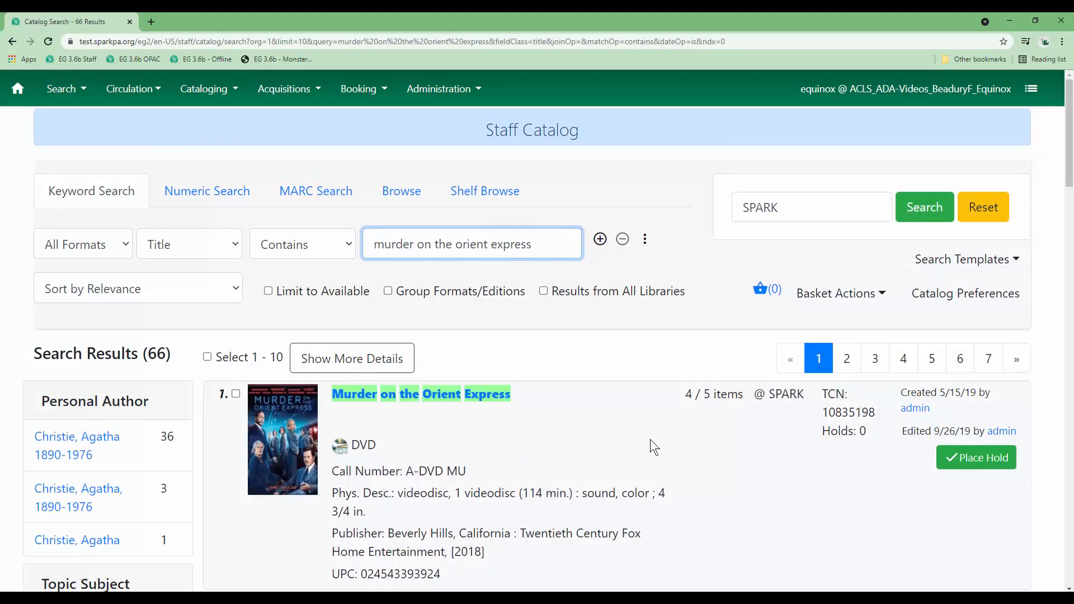
Open the unabridged 2017 CD audiobook record of Murder on the Orient Express and mark it for title hold transfer.
scroll(650, 438, "down", 5)
scroll(652, 439, "down", 5)
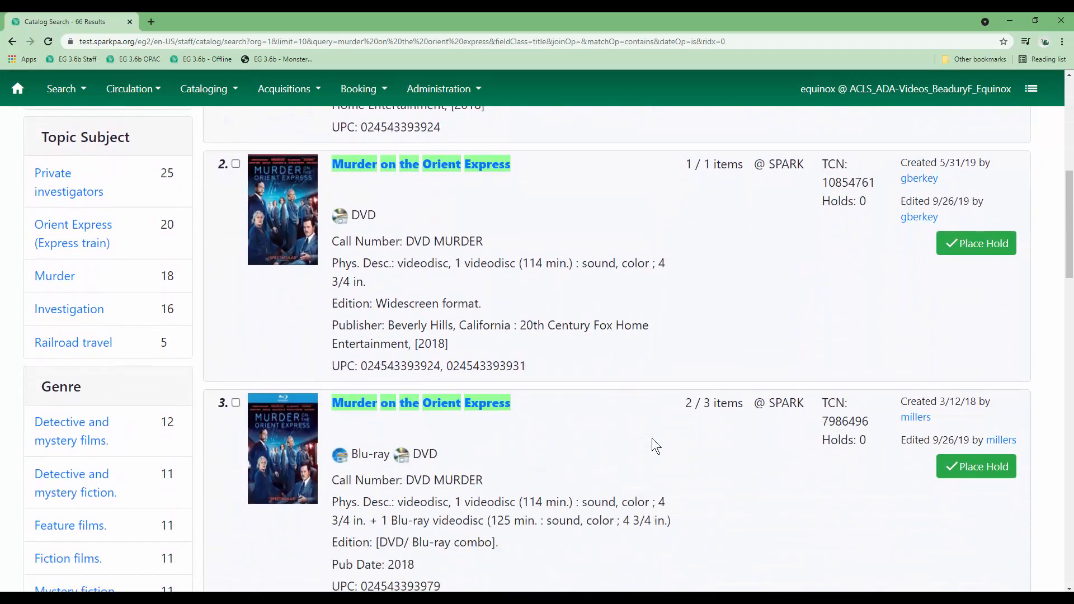
scroll(652, 438, "down", 5)
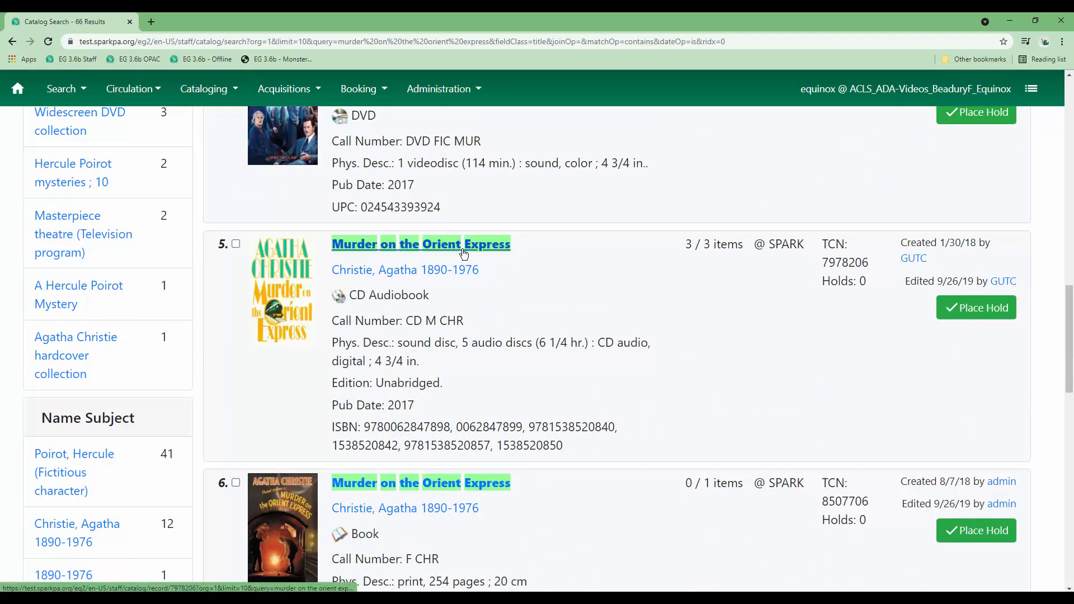
left_click(463, 246)
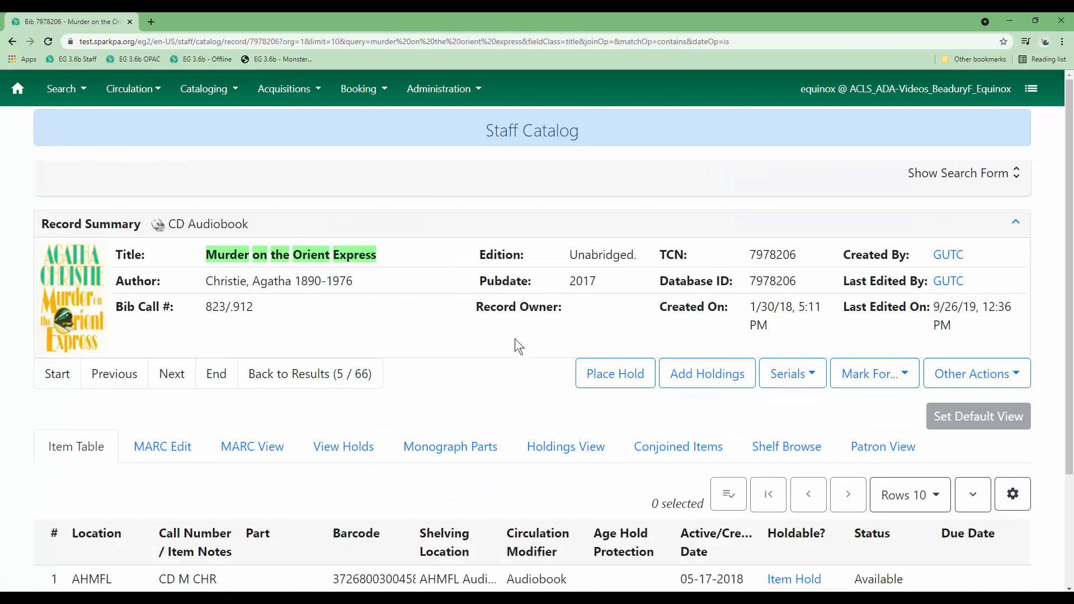
scroll(499, 347, "down", 1)
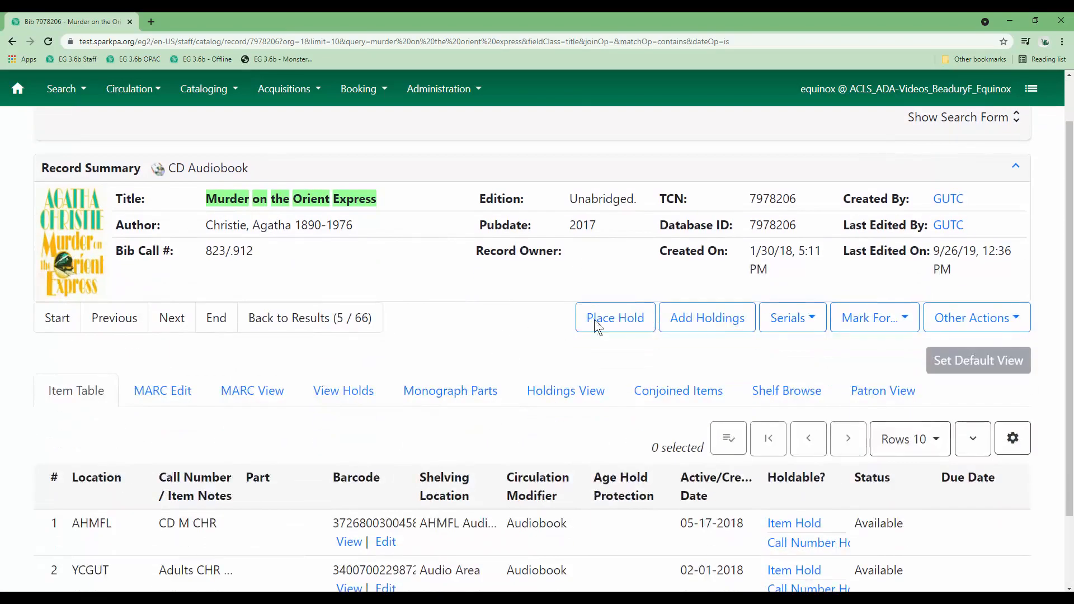
left_click(854, 322)
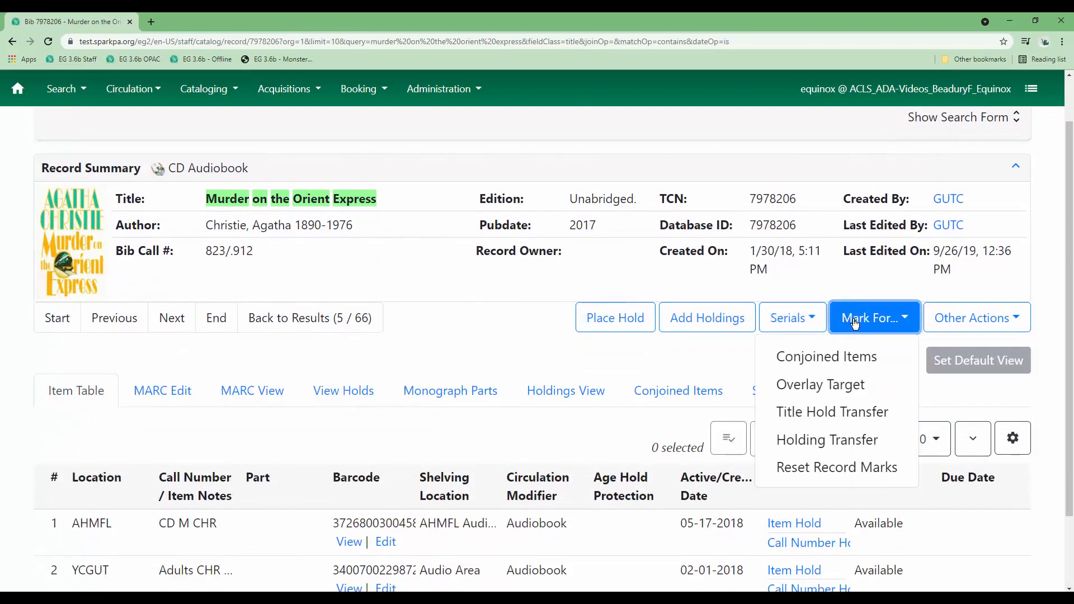
left_click(850, 414)
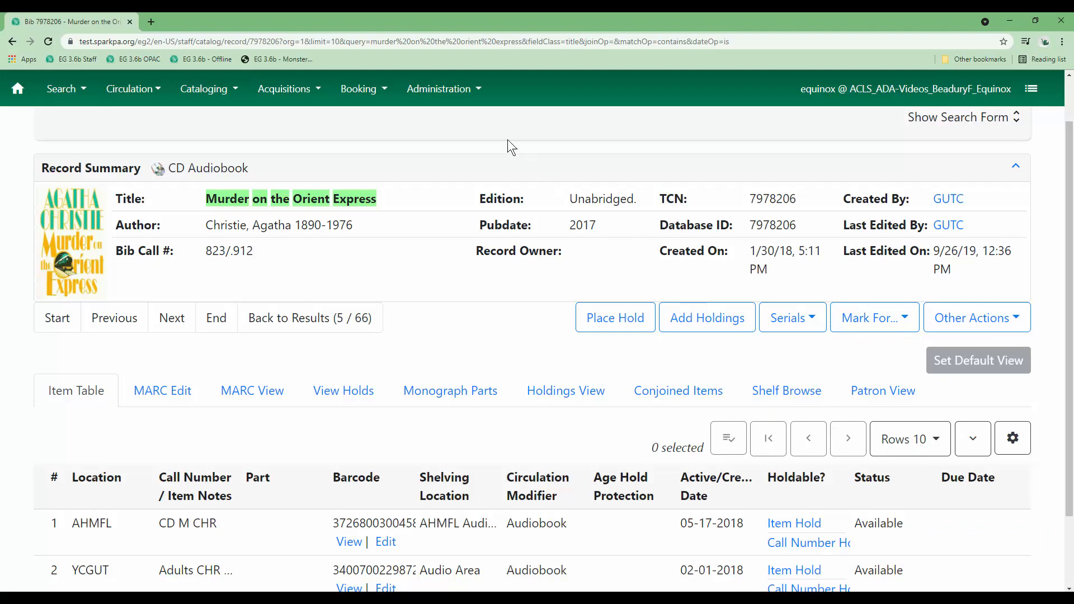
Return to the Hopeless Holds list in Local Administration.
left_click(445, 93)
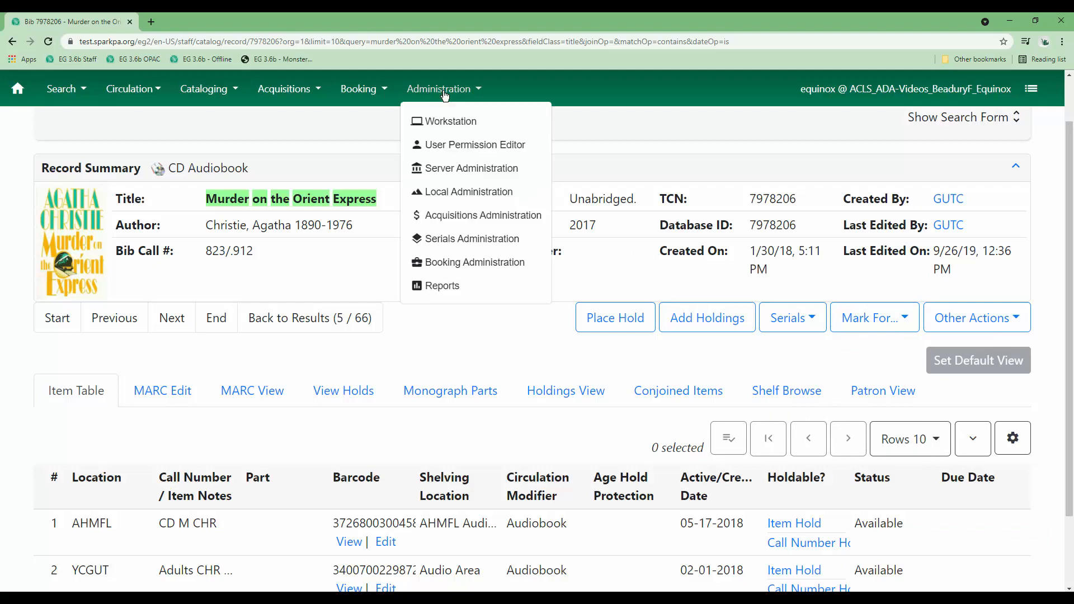
left_click(451, 194)
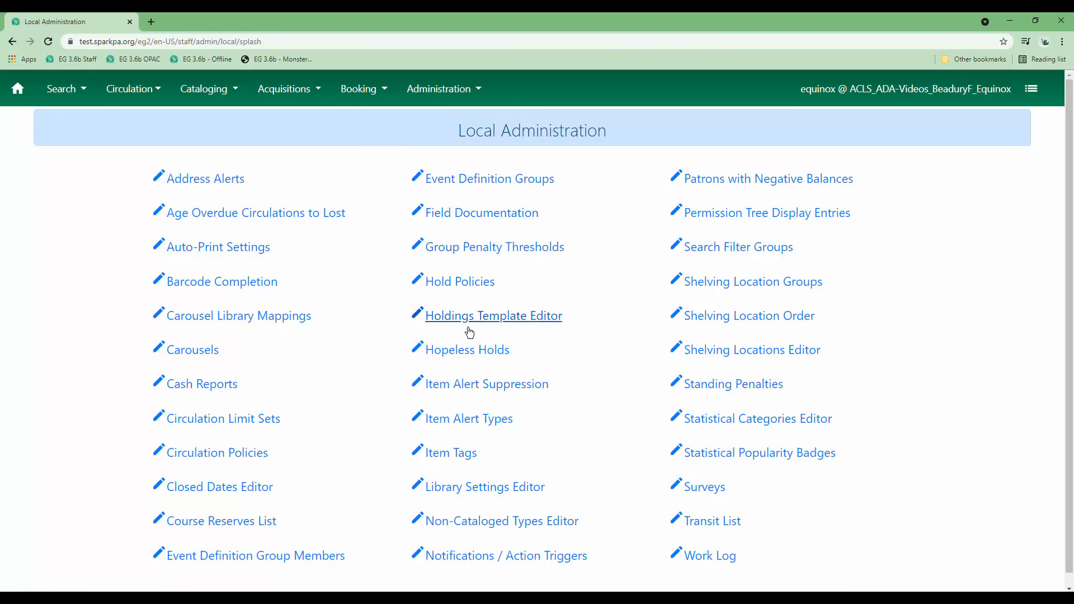
left_click(465, 349)
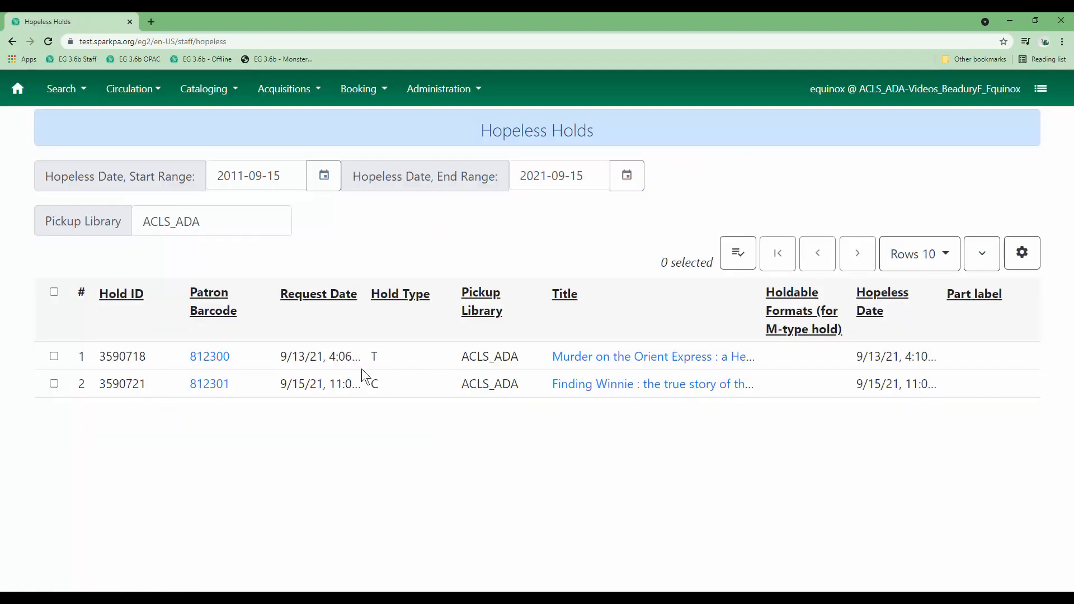
Transfer the hopeless hold on Murder on the Orient Express to the marked title.
left_click(414, 364)
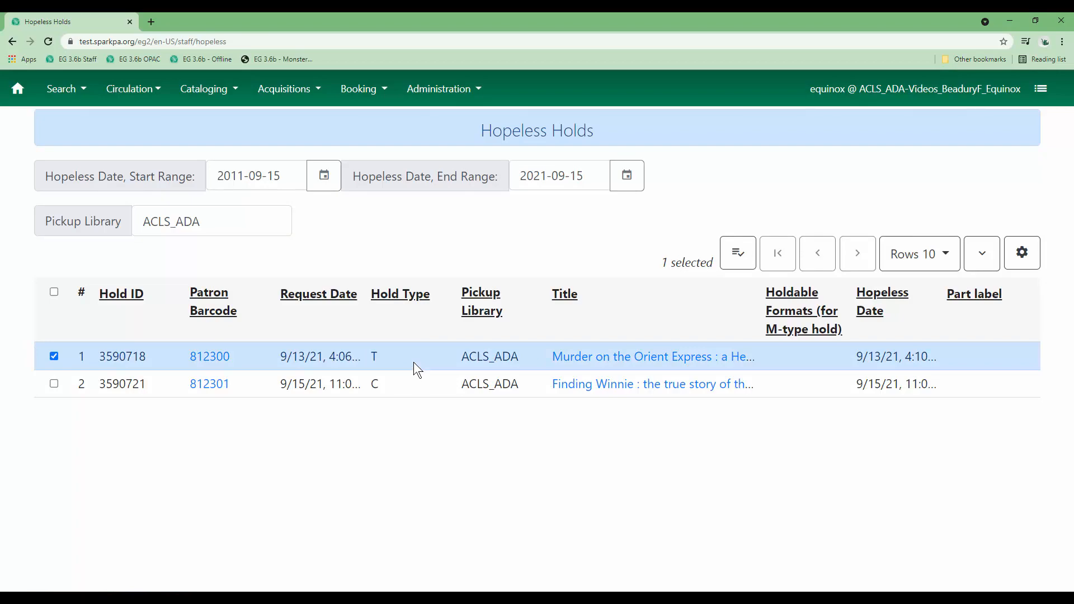
left_click(746, 256)
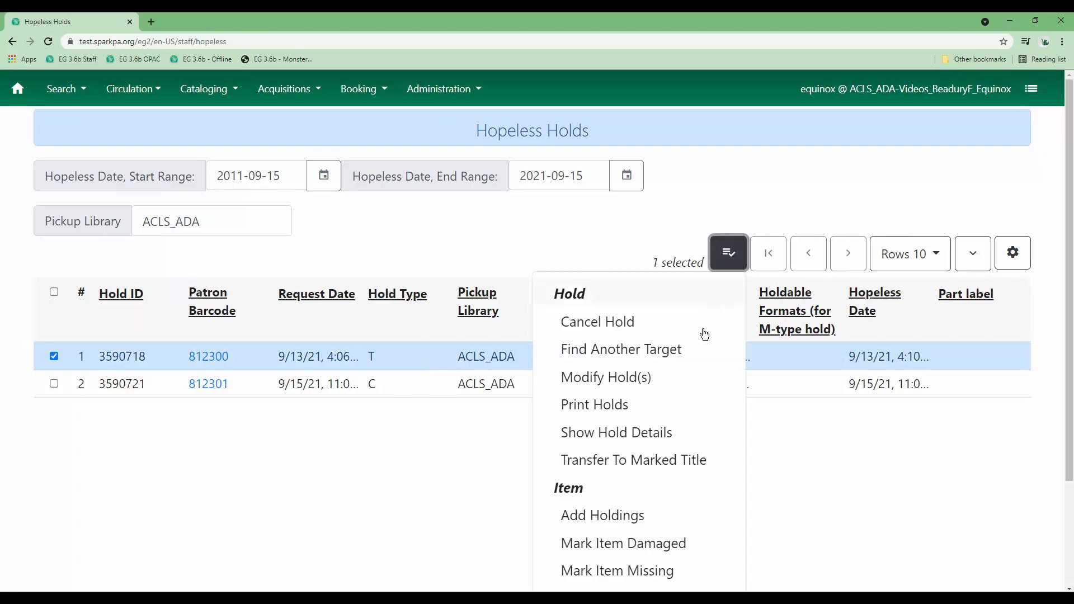
scroll(676, 392, "down", 2)
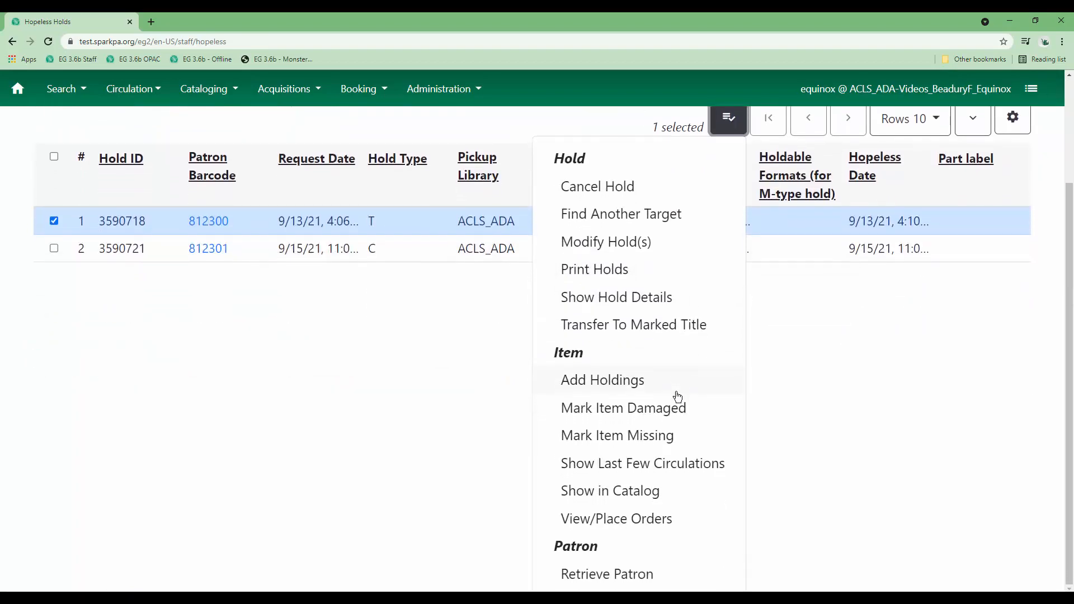
left_click(658, 335)
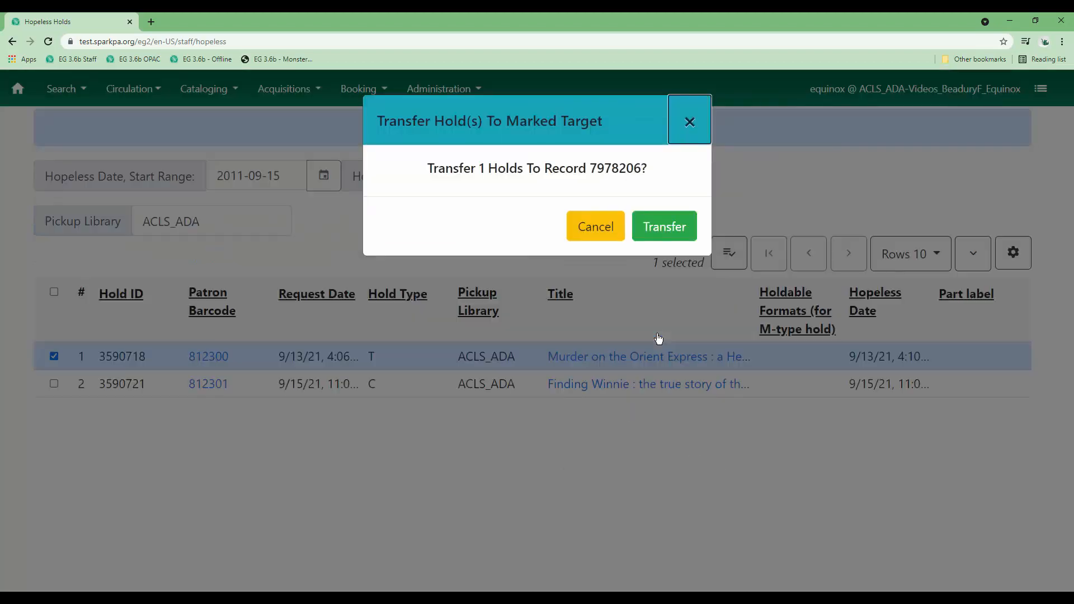
left_click(670, 230)
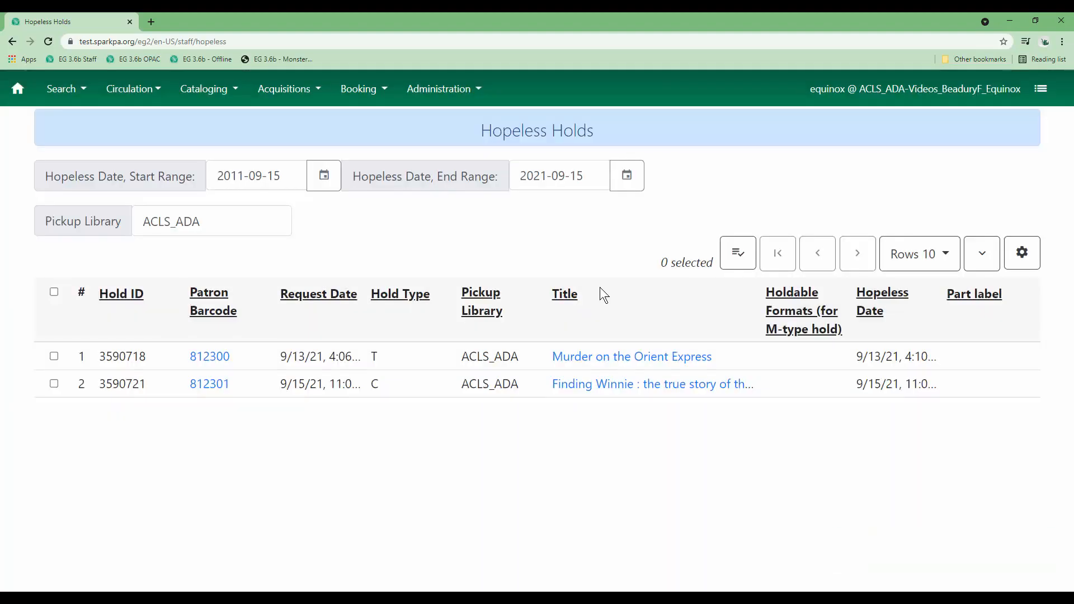